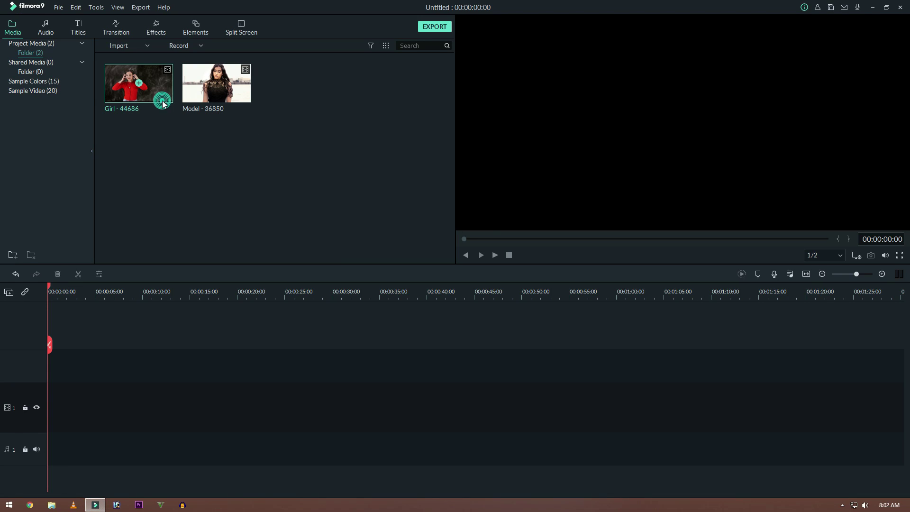
- Preview part of the Girl - 44686 clip in the player, then rewind it to the first frame
double_click(162, 103)
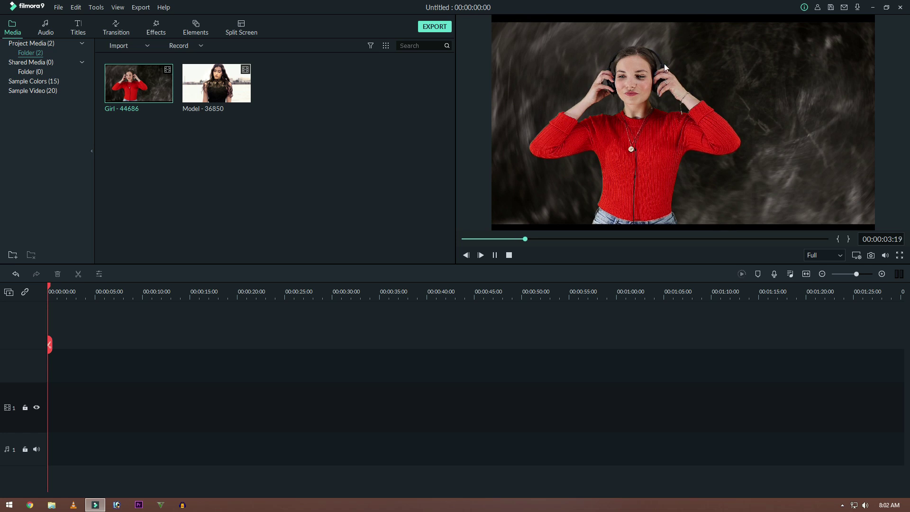
key("space")
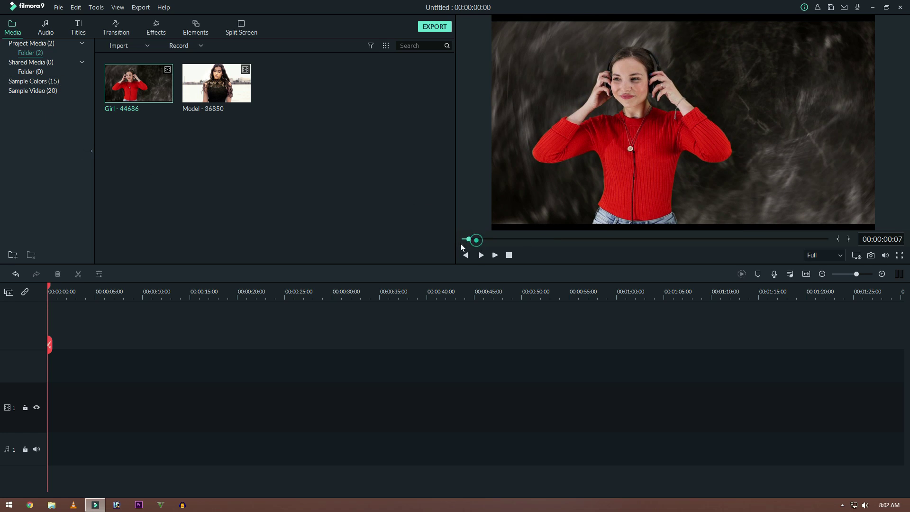
left_click_drag(460, 247, 462, 246)
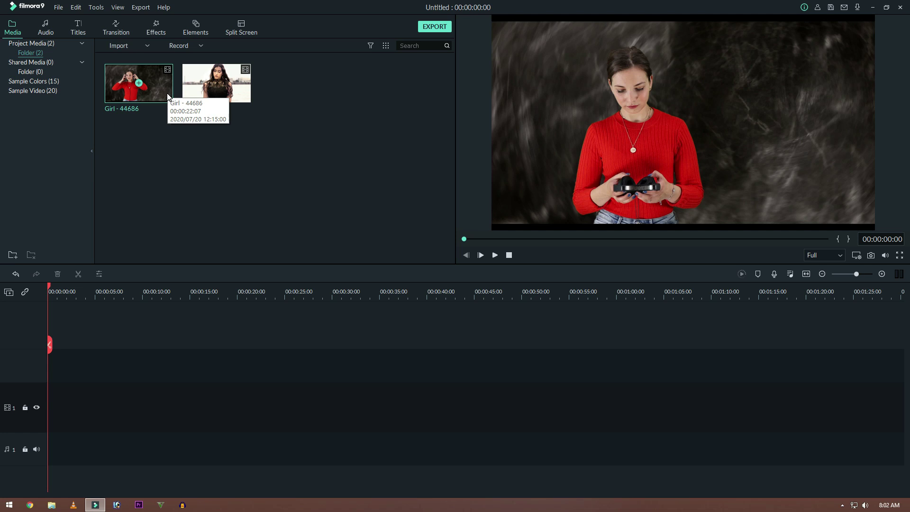
- Place the Girl clip at the start of track 1, keep the 25fps project settings, and zoom in
left_click_drag(168, 96, 49, 417)
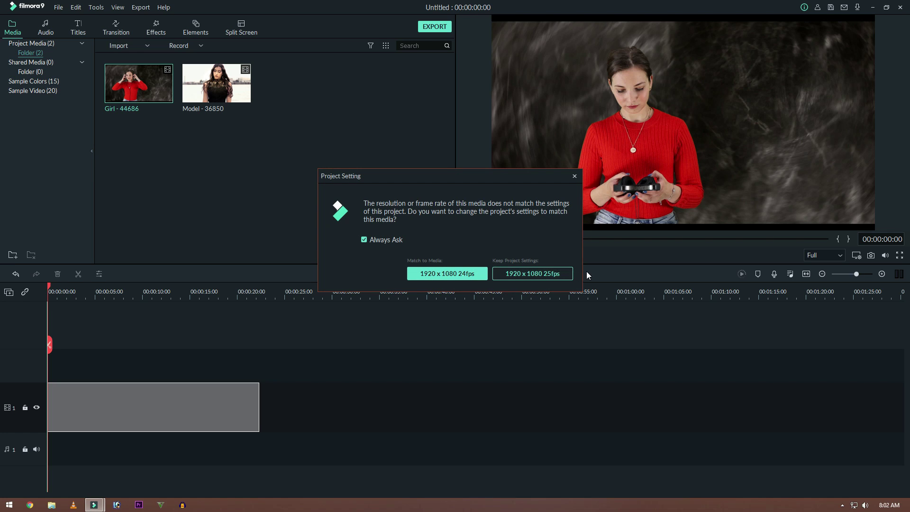
left_click(550, 274)
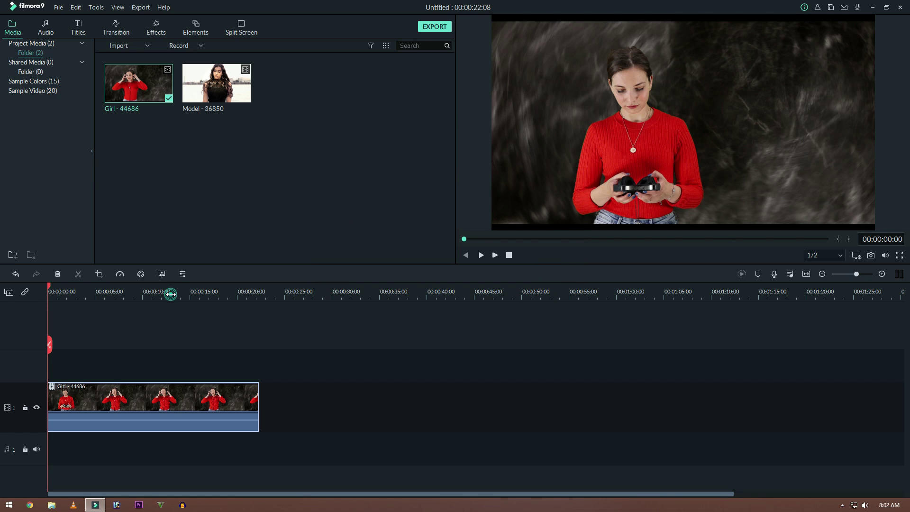
left_click_drag(170, 293, 308, 294)
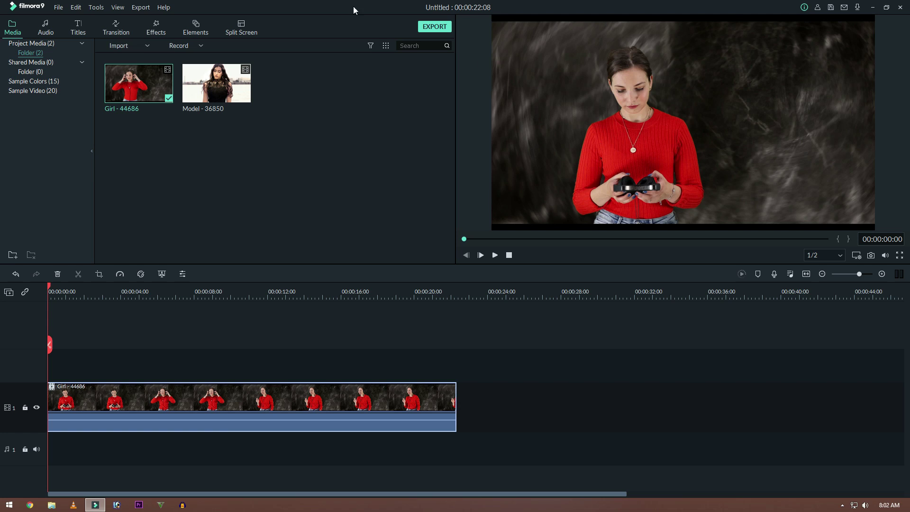
left_click(164, 33)
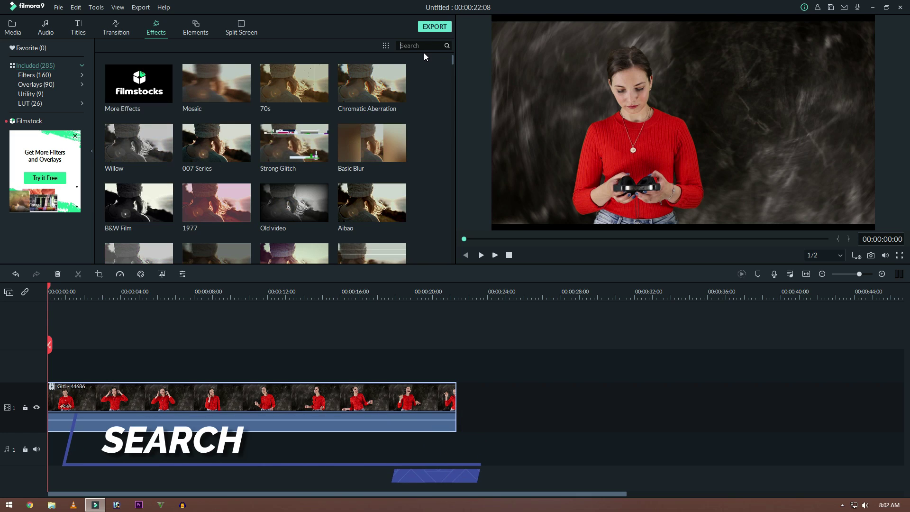
- Search the effects for 'wall' and preview TVwall and Video Wall on the clip
type("wall")
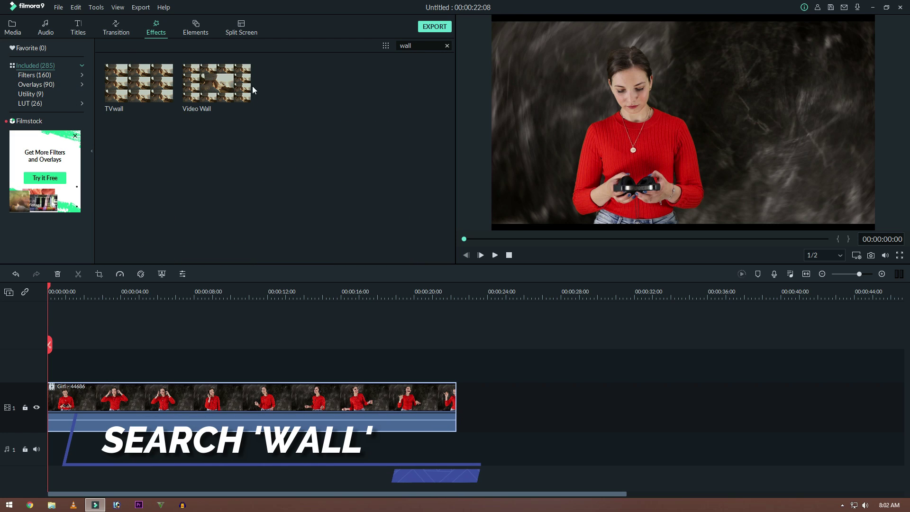
left_click(121, 97)
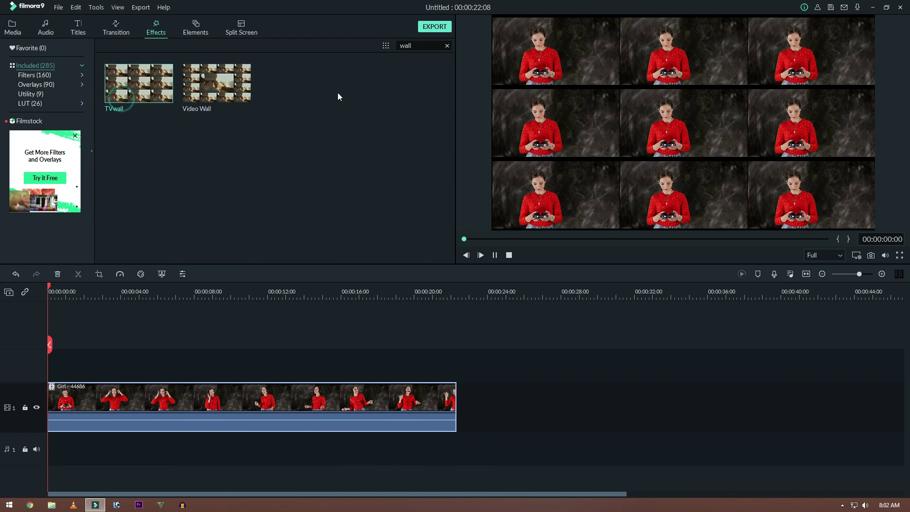
left_click(205, 103)
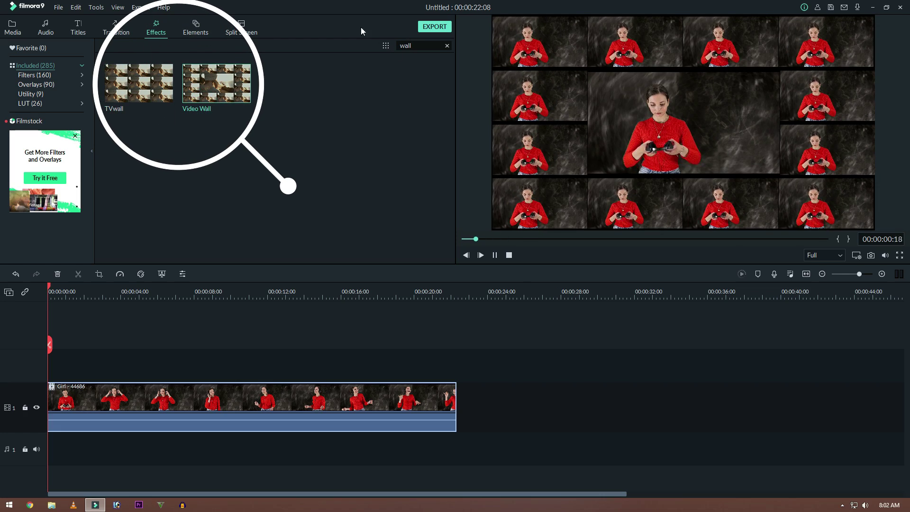
left_click(107, 101)
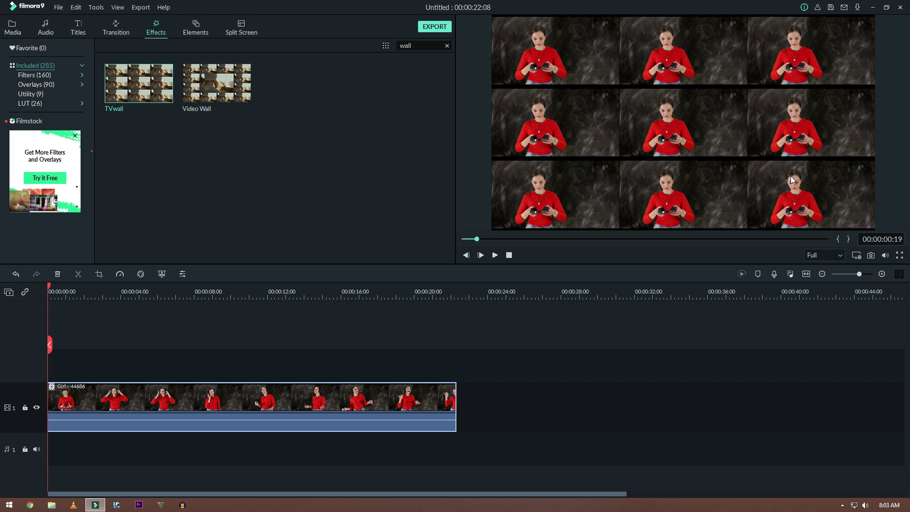
- Preview the TVwall and Video Wall effects again in the player
left_click(297, 149)
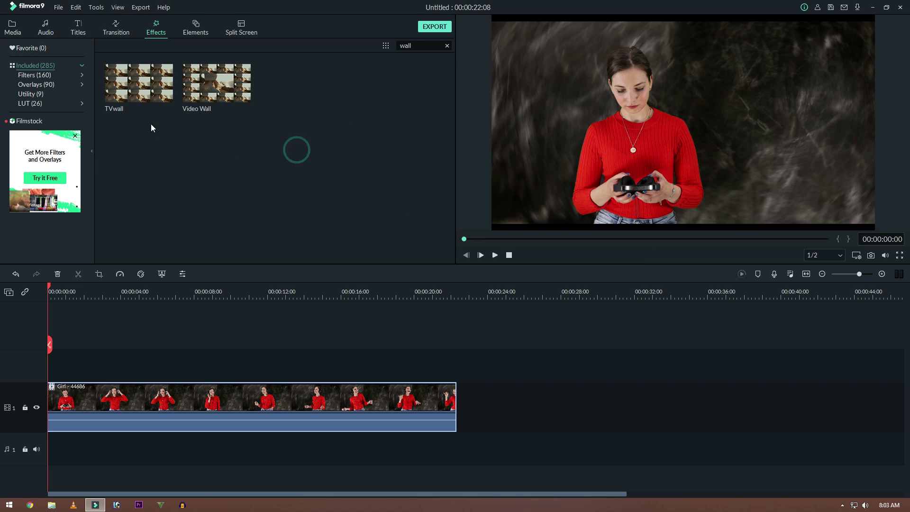
left_click(146, 97)
left_click(213, 92)
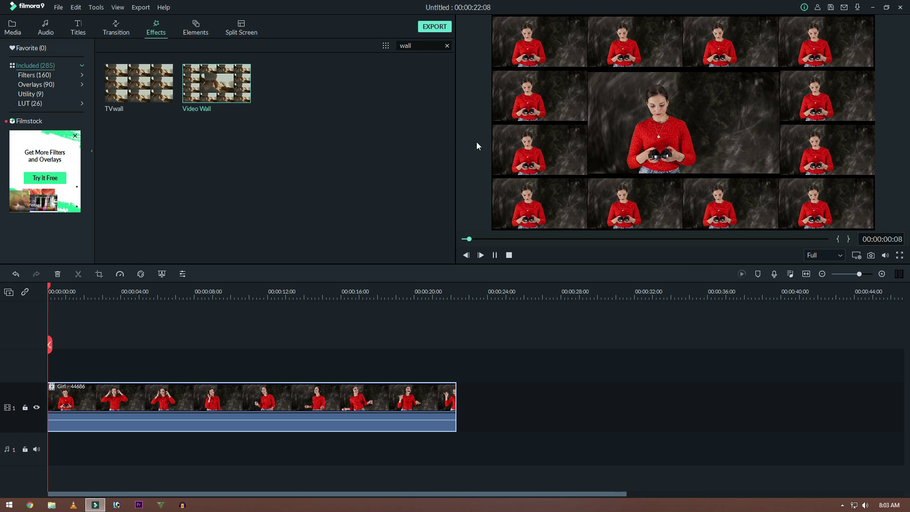
mouse_move(217, 101)
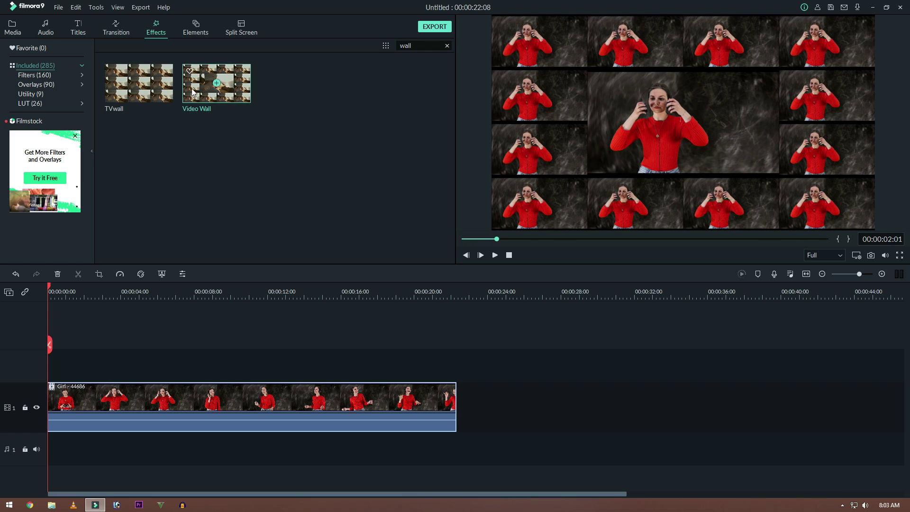
- Apply Video Wall to the Girl clip on the timeline, starting at 0:00
left_click_drag(193, 142, 177, 365)
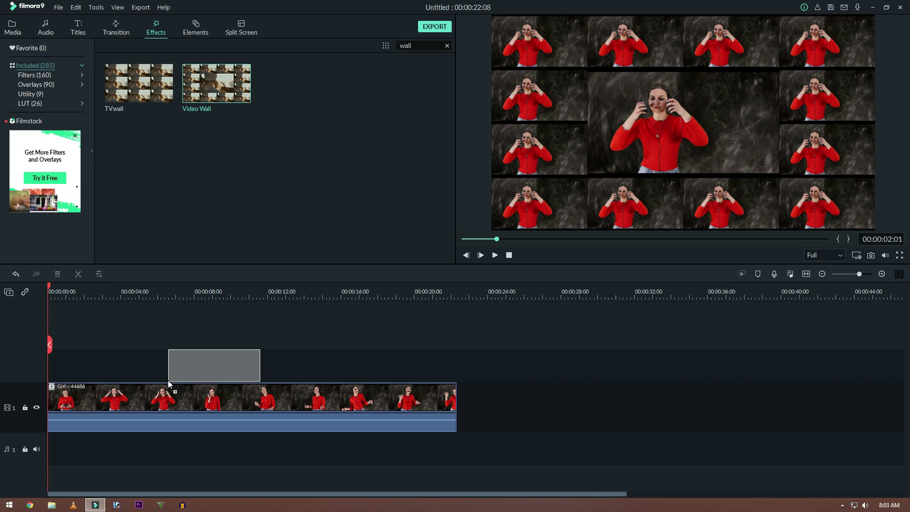
left_click_drag(151, 314, 180, 184)
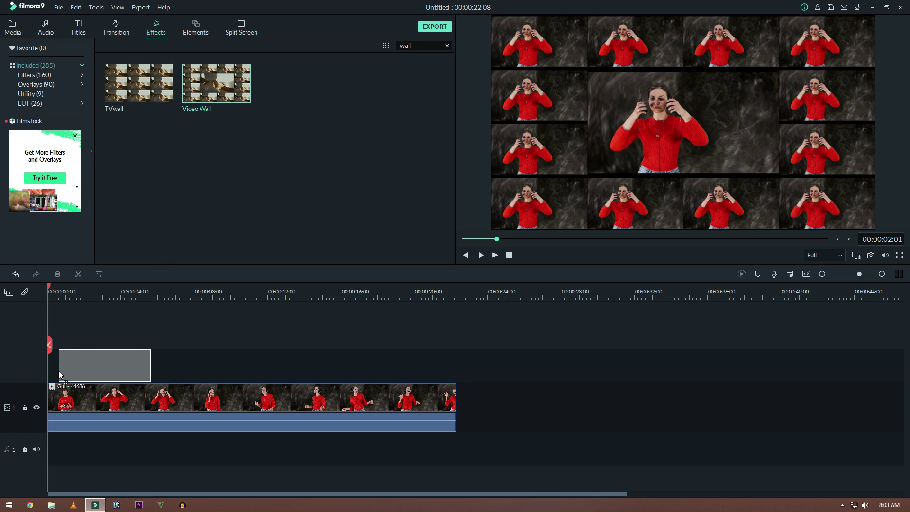
mouse_move(159, 275)
left_mouse_down()
mouse_move(55, 372)
mouse_move(65, 367)
mouse_move(54, 401)
left_mouse_up()
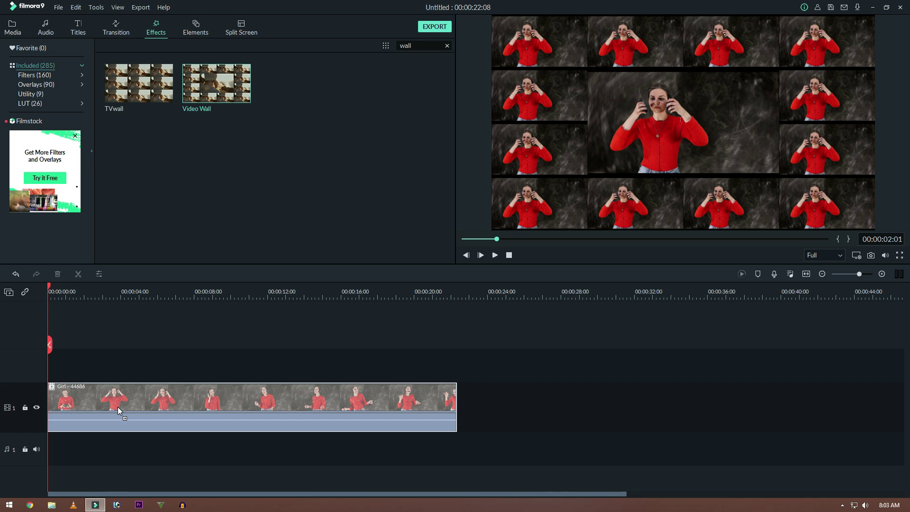
mouse_move(118, 406)
left_mouse_down()
mouse_move(118, 356)
mouse_move(134, 410)
left_mouse_up()
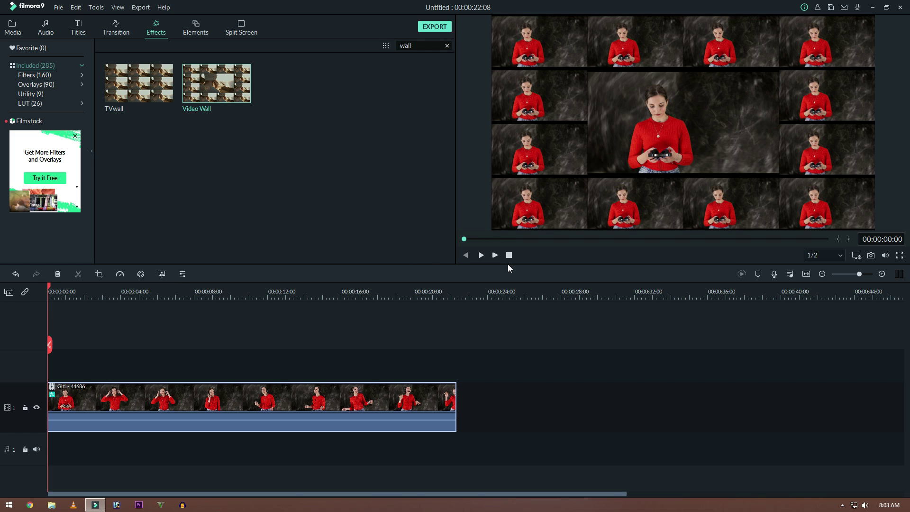
- Split the Girl clip at about 00:00:03:18, add TVwall to the second part, and play it back
key("space")
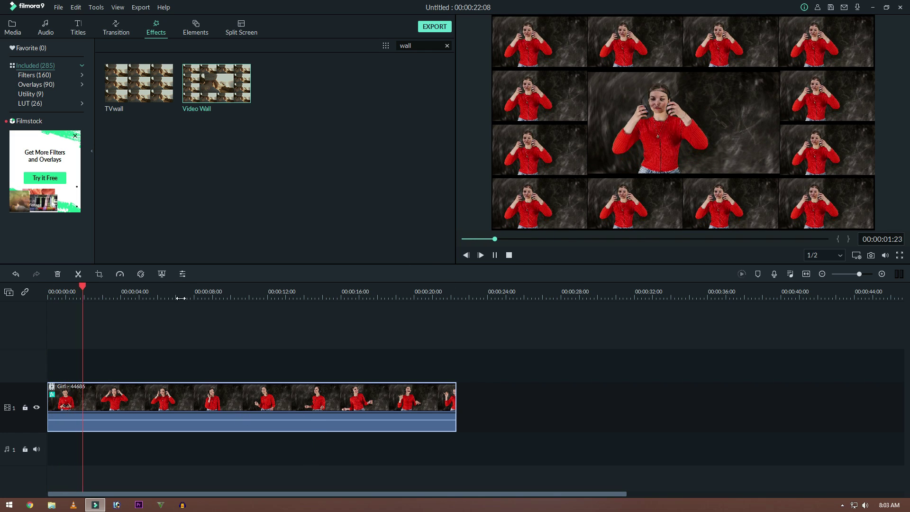
key("space")
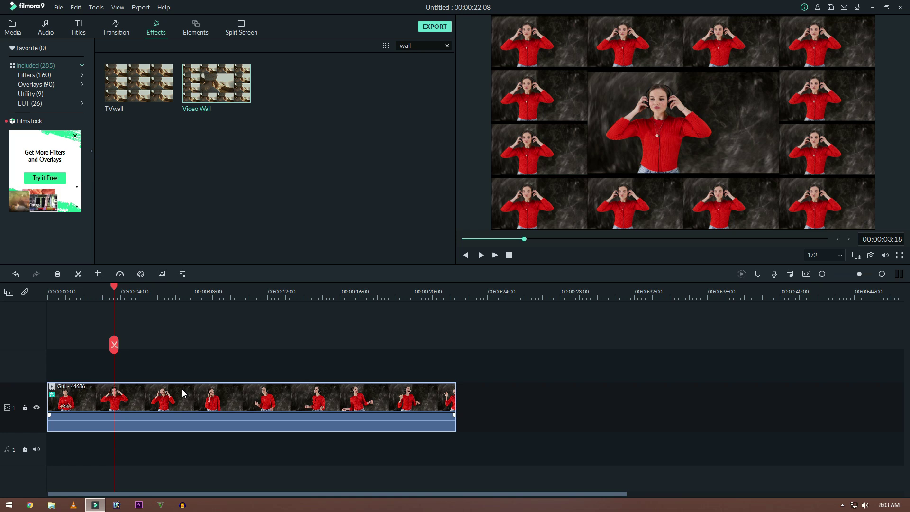
key("ctrl+b")
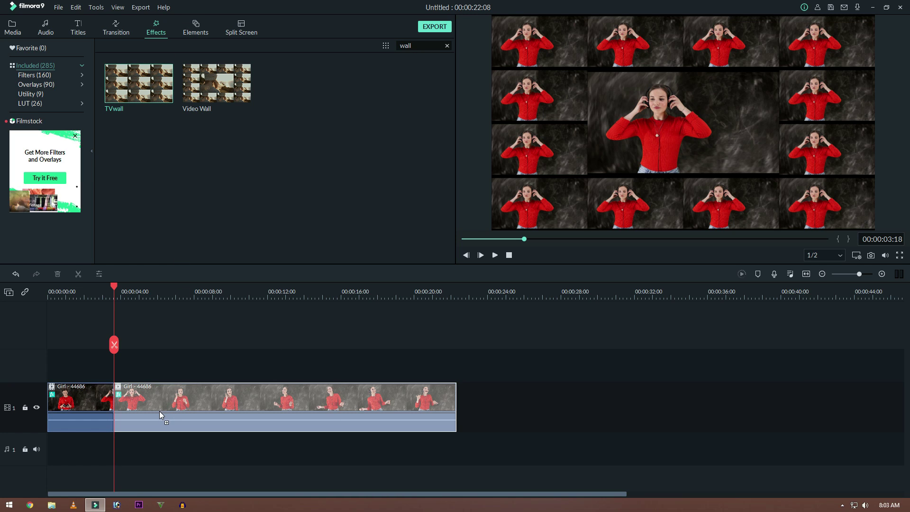
left_click_drag(179, 190, 159, 411)
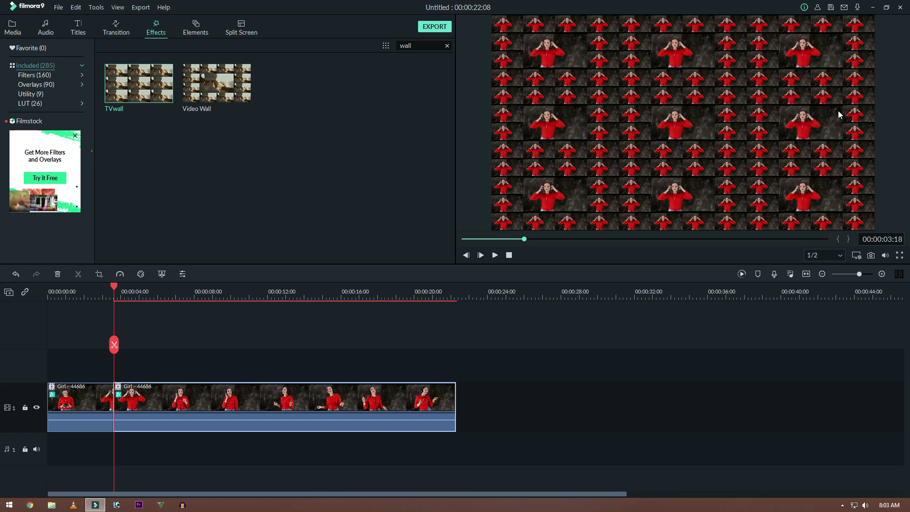
key("space")
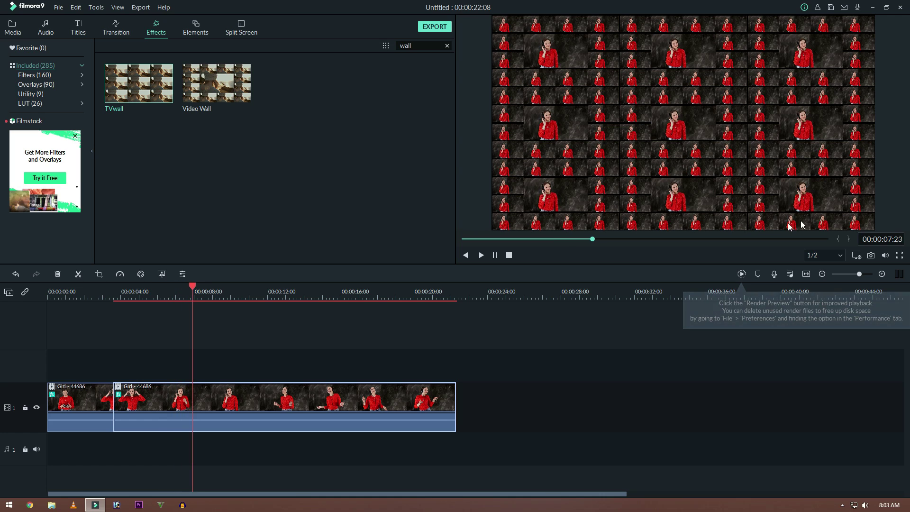
- In the second clip's video effects, keep TVwall enabled and uncheck Video Wall
left_click(207, 400)
double_click(207, 401)
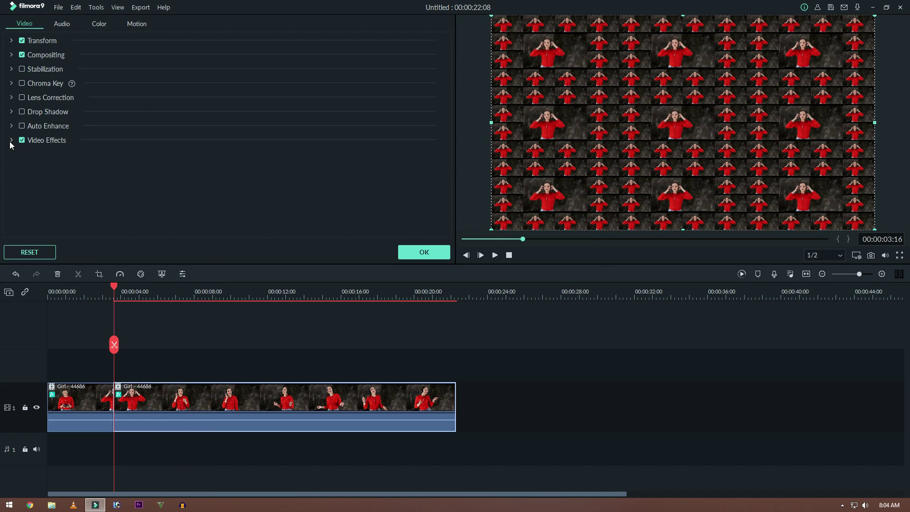
left_click(12, 140)
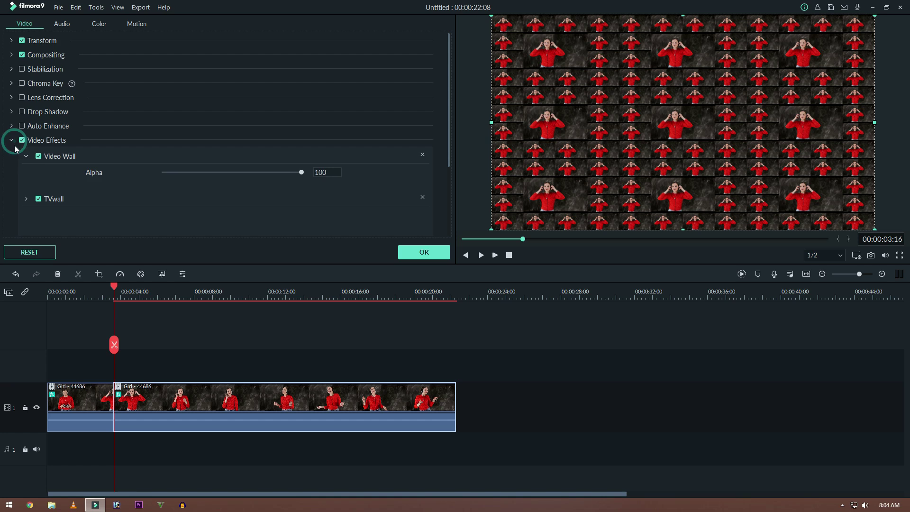
scroll(190, 172, "down", 3)
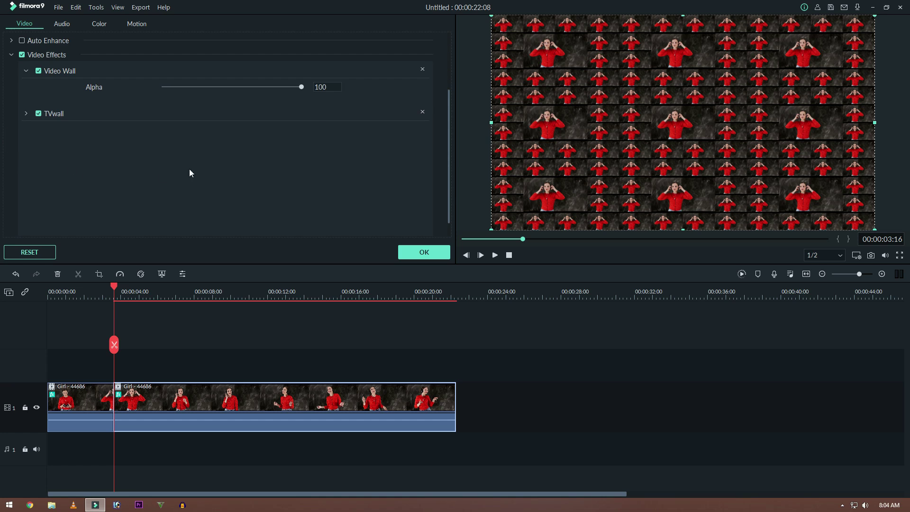
left_click(24, 113)
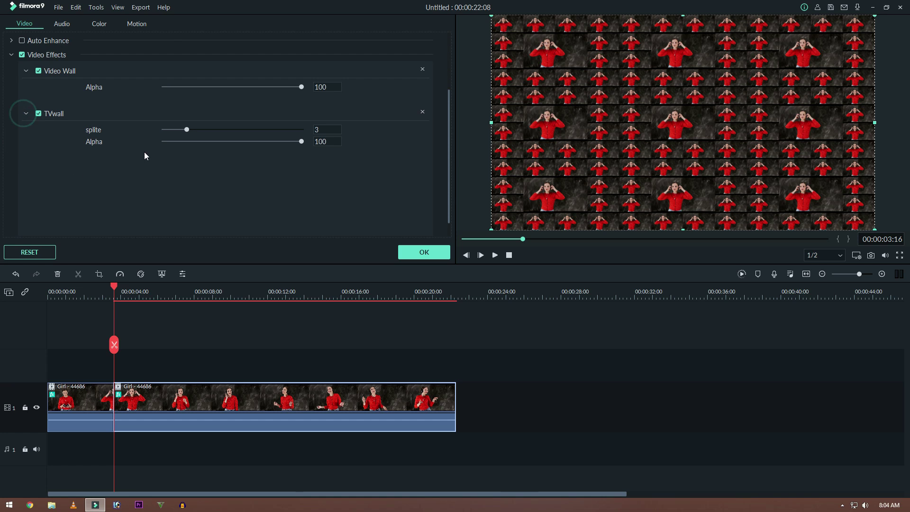
left_click(38, 114)
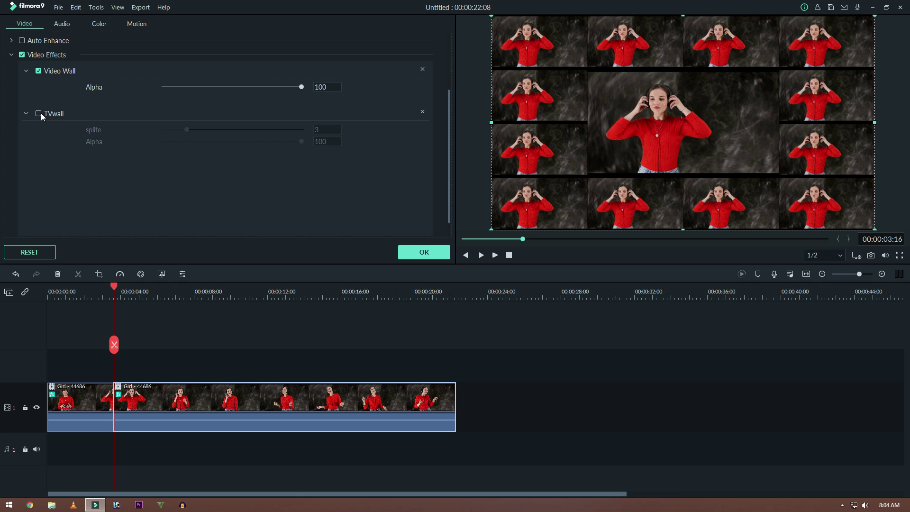
left_click(39, 114)
left_click(39, 71)
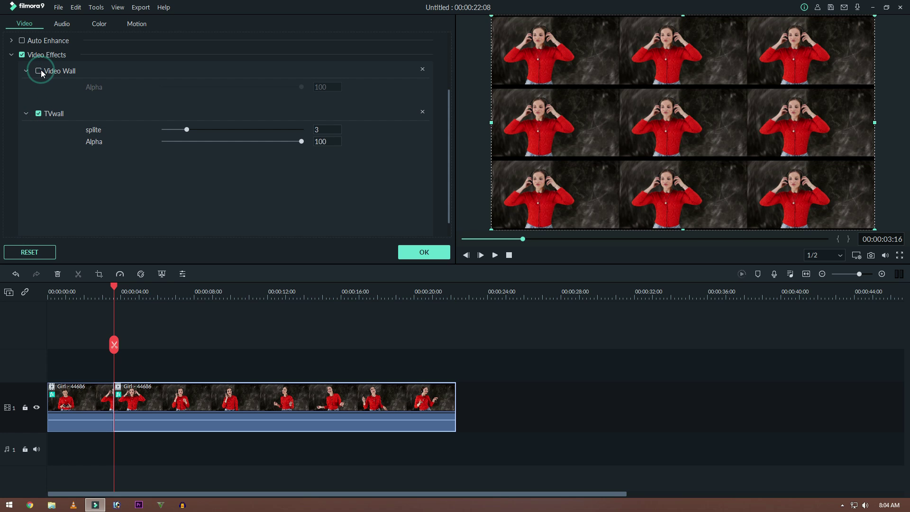
left_click(441, 253)
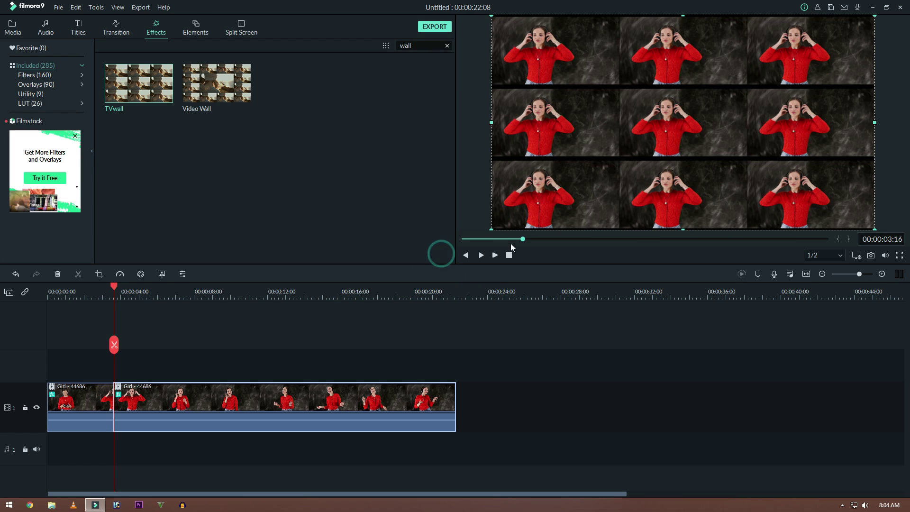
left_click_drag(496, 238, 460, 238)
key("space")
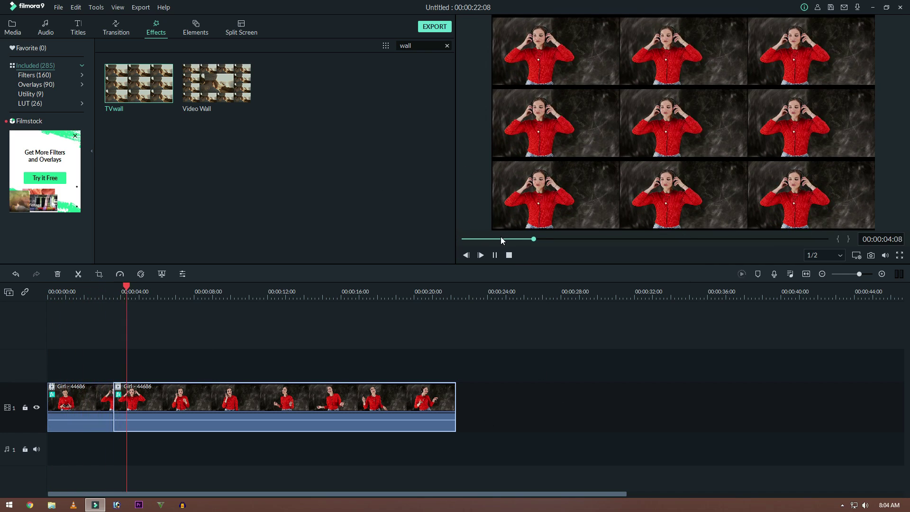
left_click_drag(502, 239, 481, 239)
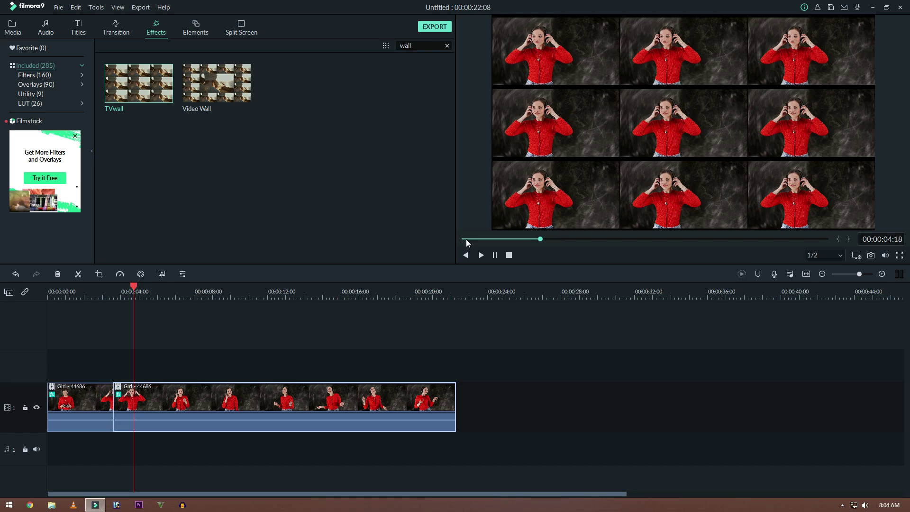
left_click(465, 239)
key("space")
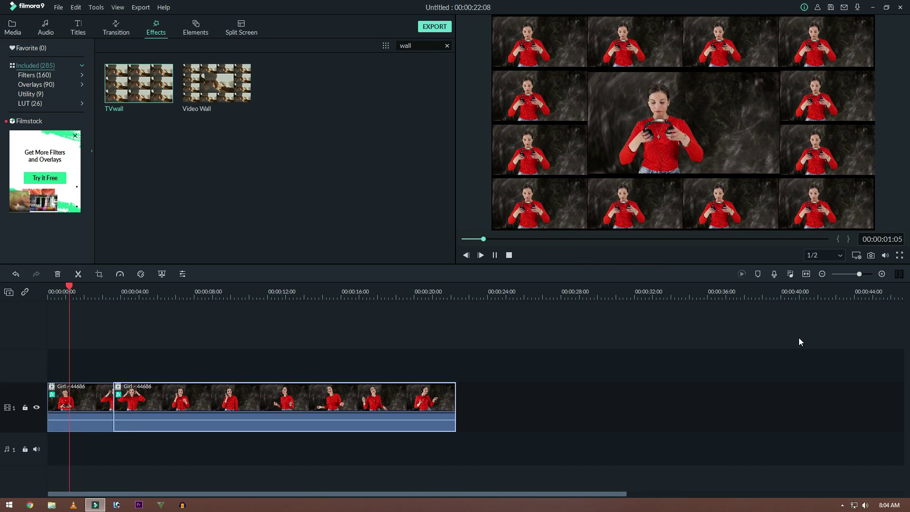